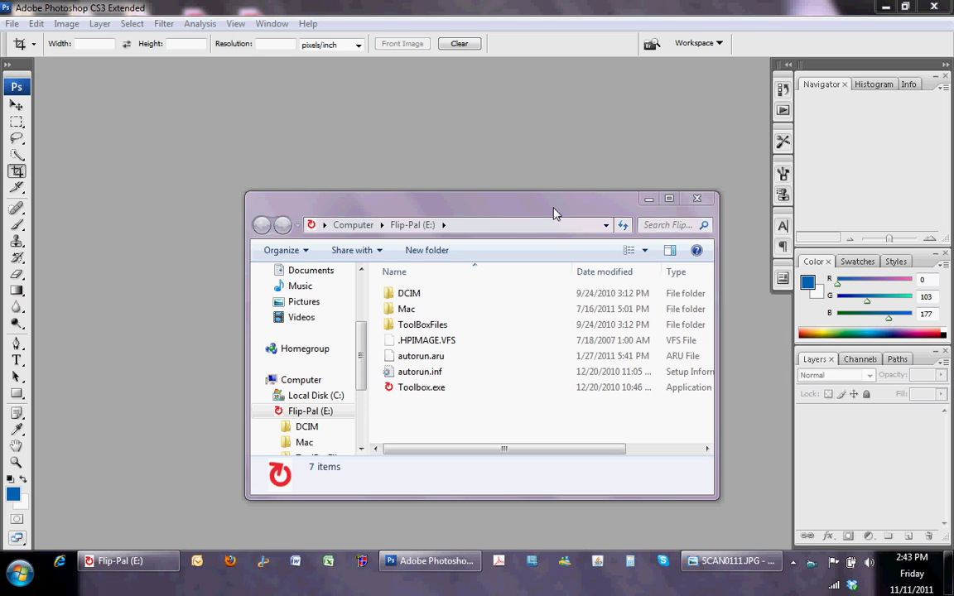
# Launch Toolbox.exe from the Flip-Pal (E:) drive.
pyautogui.click(423, 392)
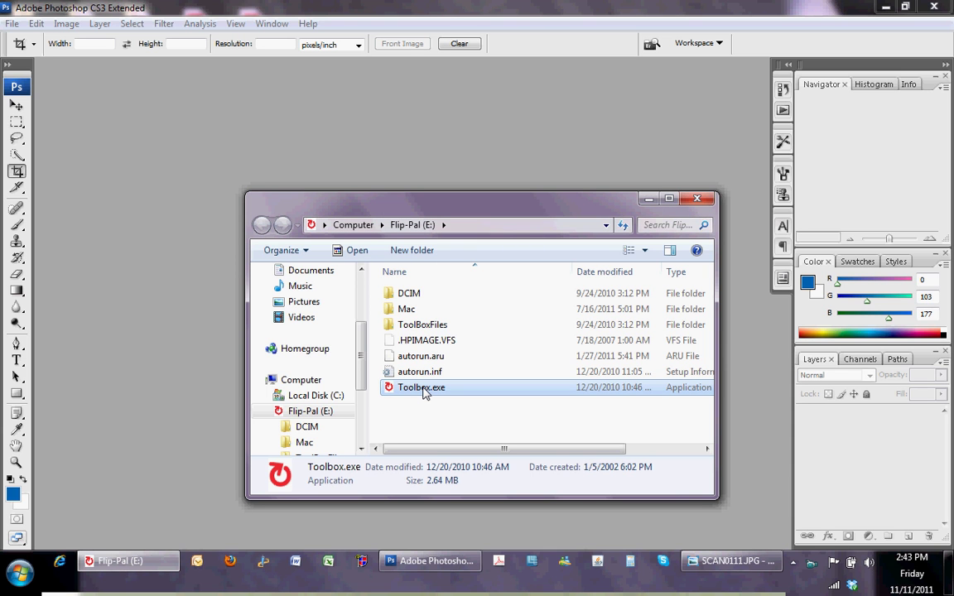
pyautogui.doubleClick(423, 392)
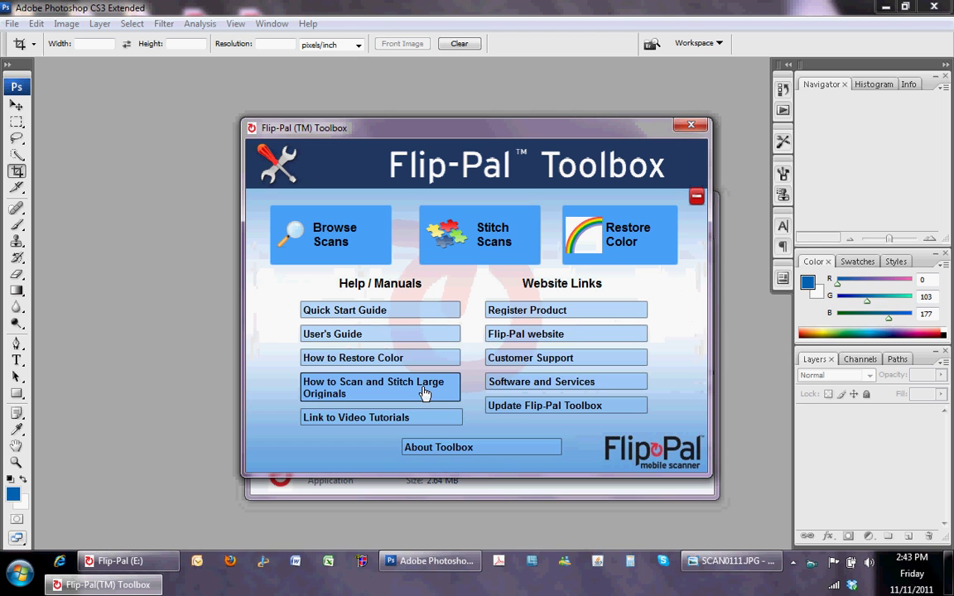
# Start Flip-Pal EasyStitch through Stitch Scans and show its File menu.
pyautogui.click(488, 240)
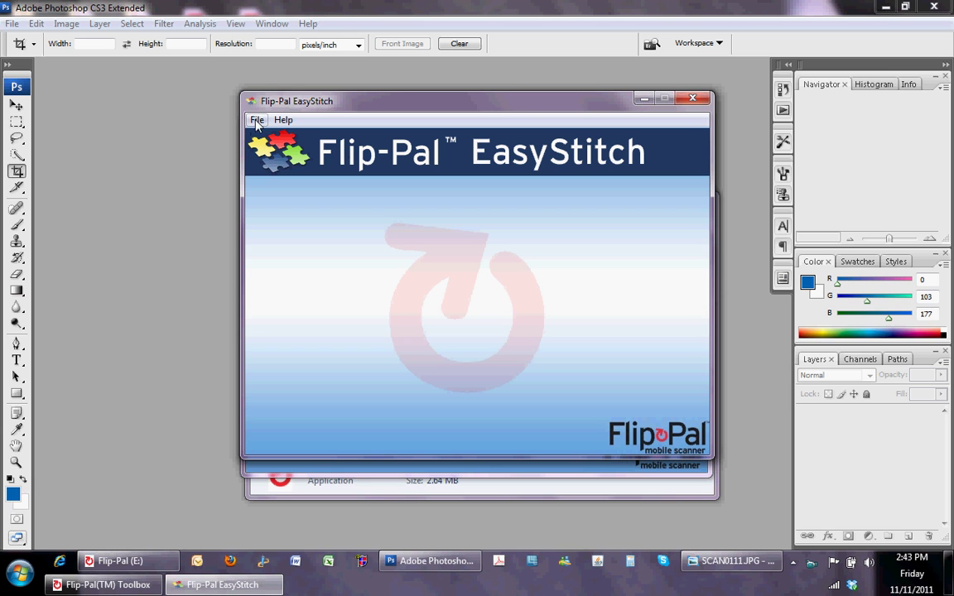
pyautogui.click(258, 121)
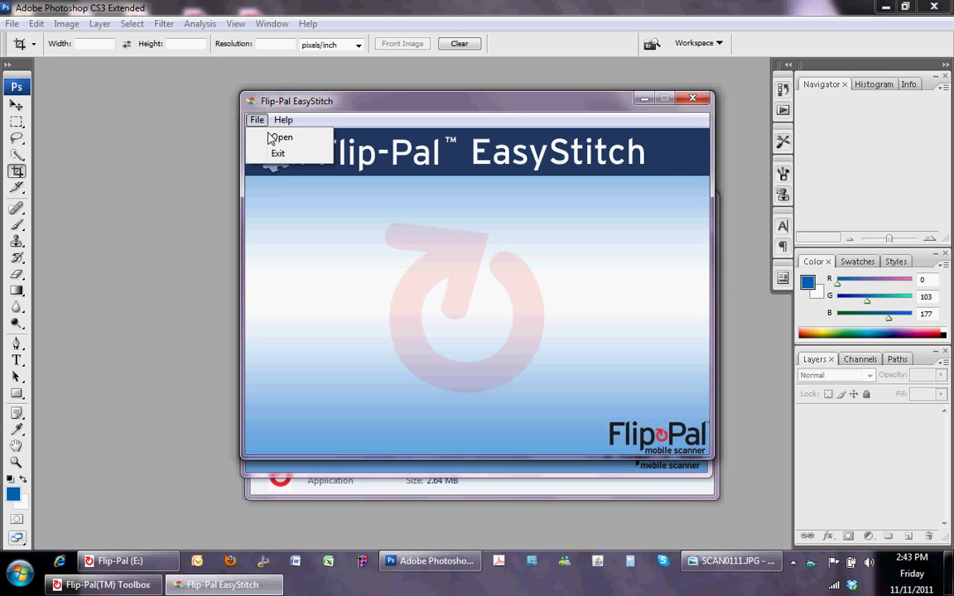
# Load scans SCAN0111 through SCAN0122 from the 100_SCAN folder into EasyStitch.
pyautogui.click(273, 138)
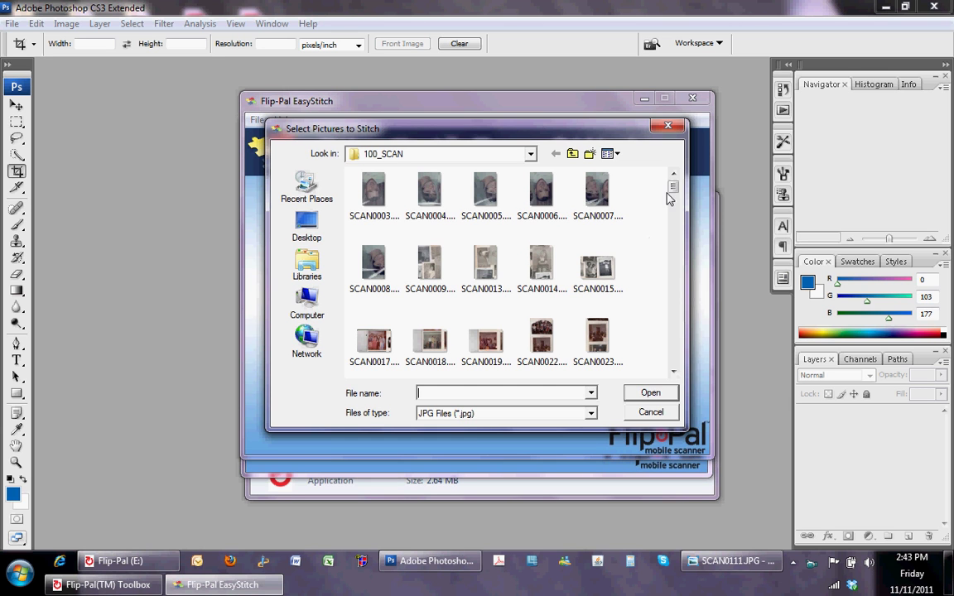
pyautogui.moveTo(675, 193); pyautogui.dragTo(679, 290)
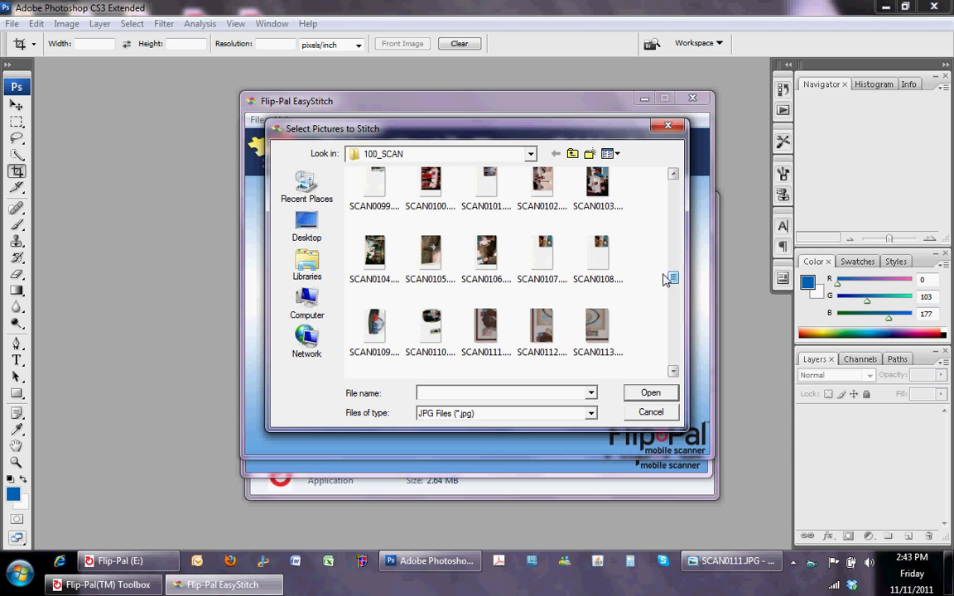
pyautogui.click(487, 330)
pyautogui.scroll(-1, 538, 265)
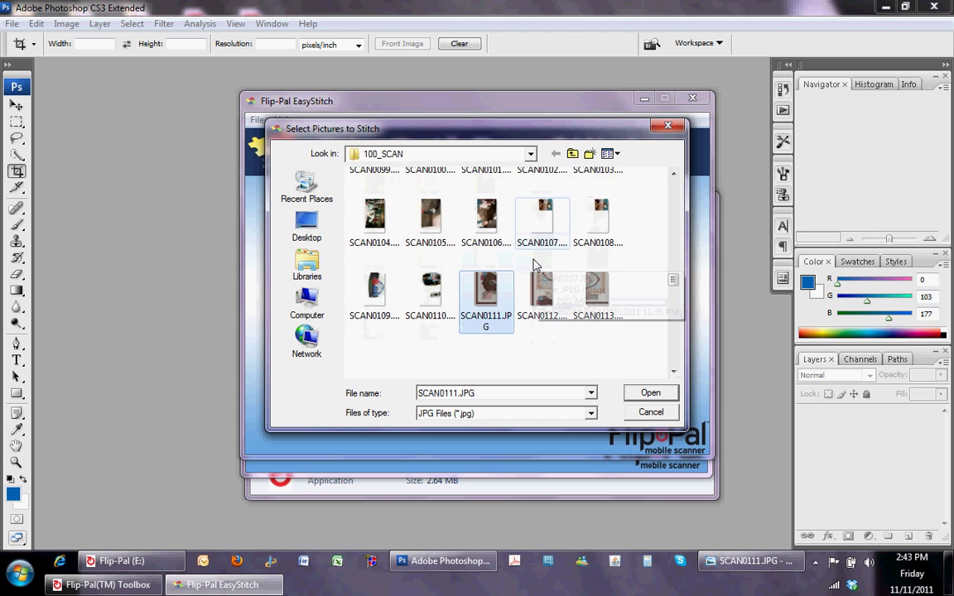
pyautogui.scroll(-2, 538, 263)
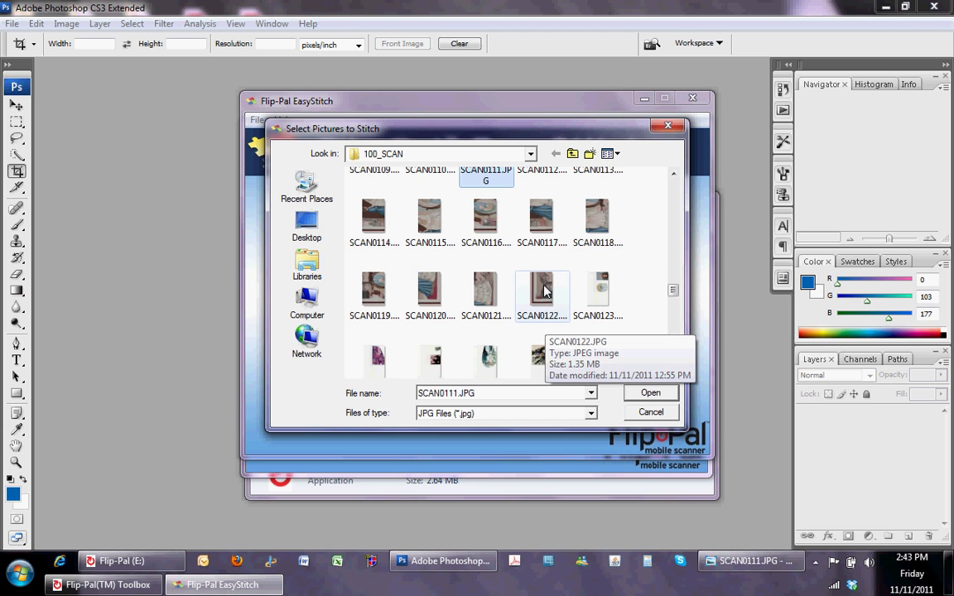
pyautogui.keyDown('shift'); pyautogui.click(544, 290); pyautogui.keyUp('shift')
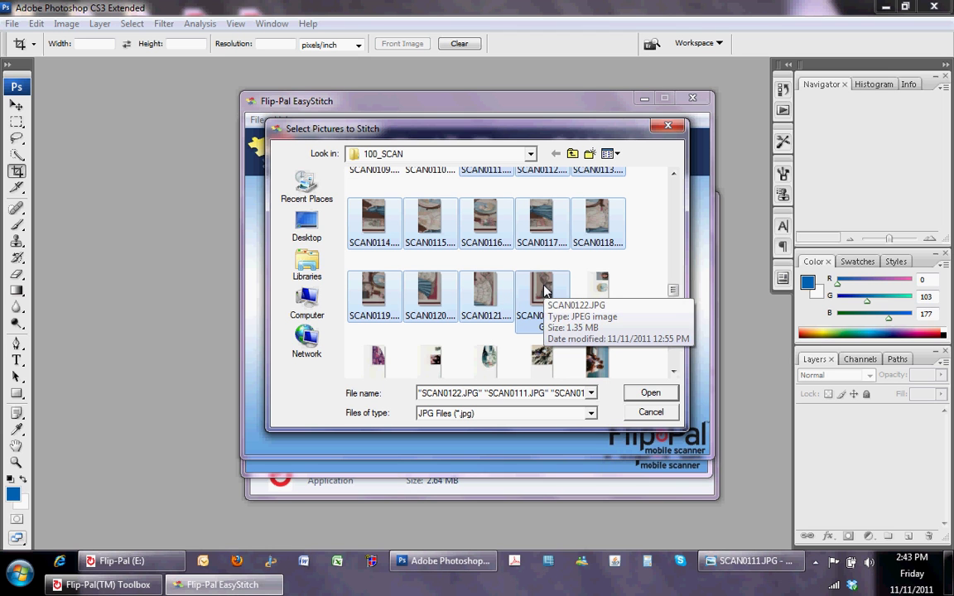
pyautogui.click(649, 394)
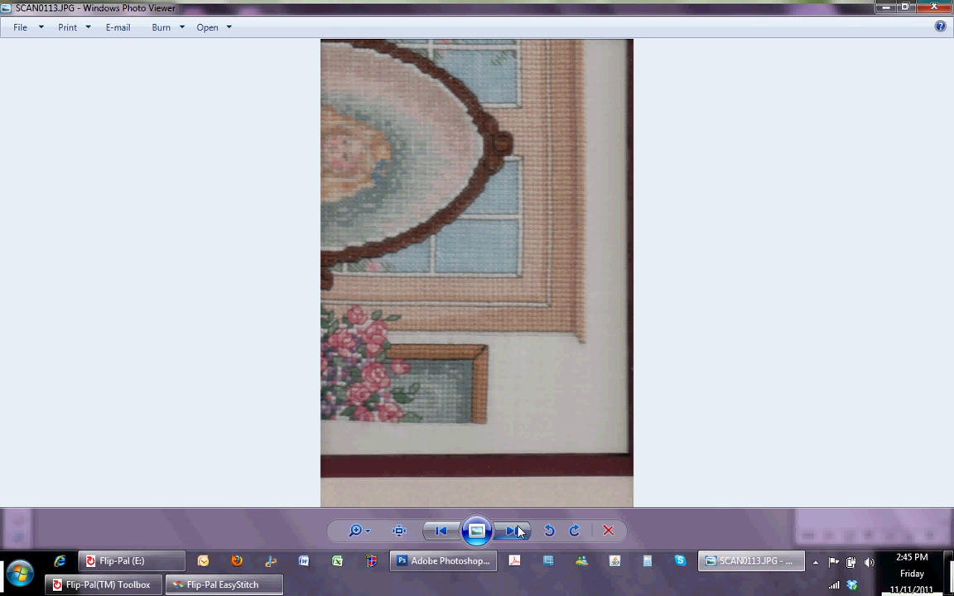
# Step through the individual scans from SCAN0113.JPG to SCAN0119.JPG in Photo Viewer.
pyautogui.click(516, 531)
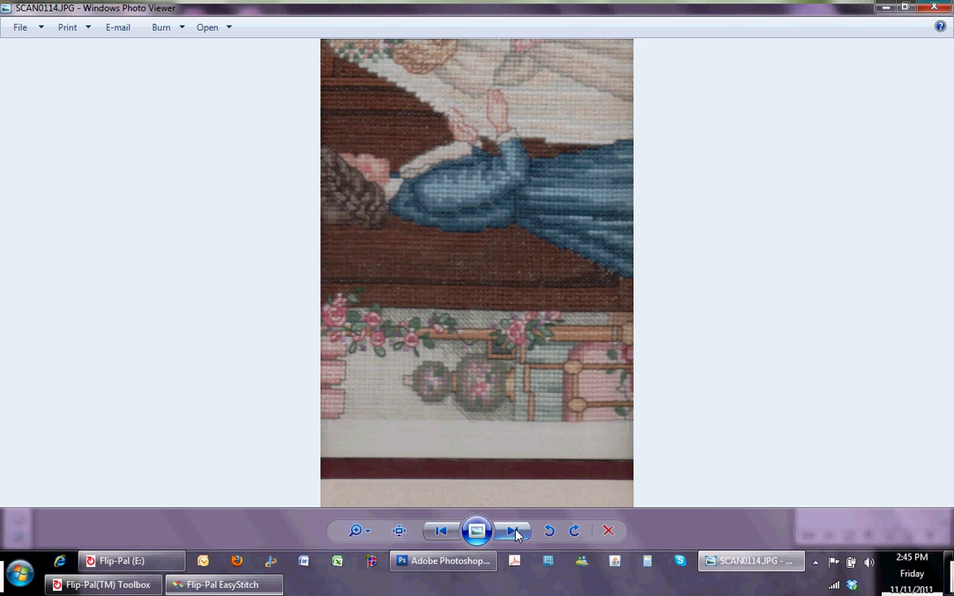
pyautogui.click(517, 531)
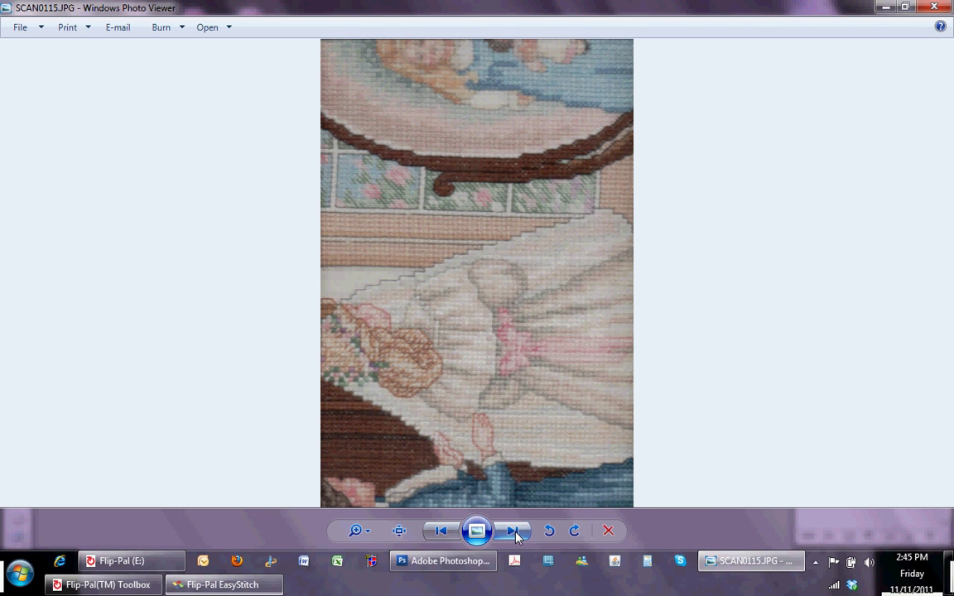
pyautogui.click(515, 532)
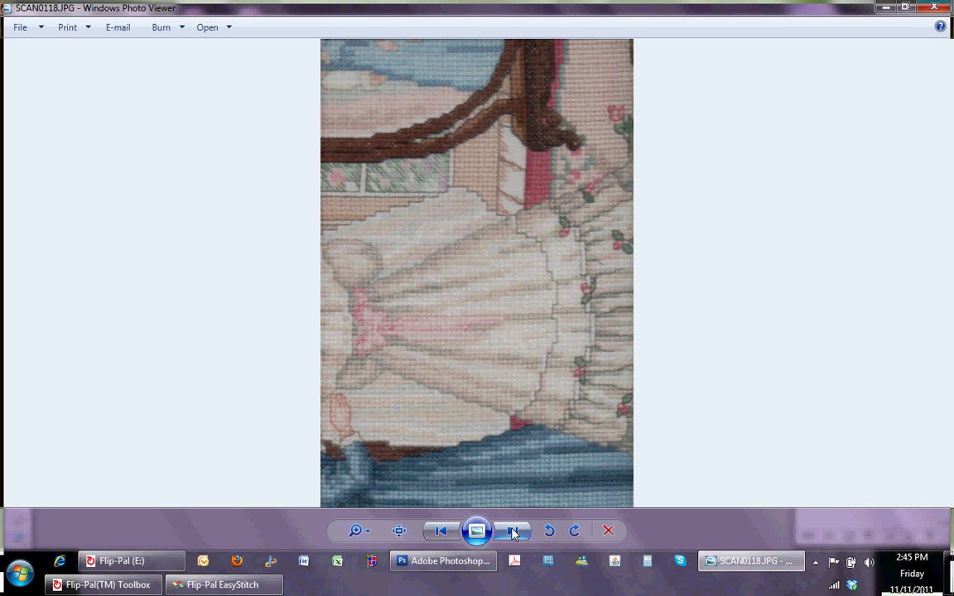
pyautogui.click(513, 533)
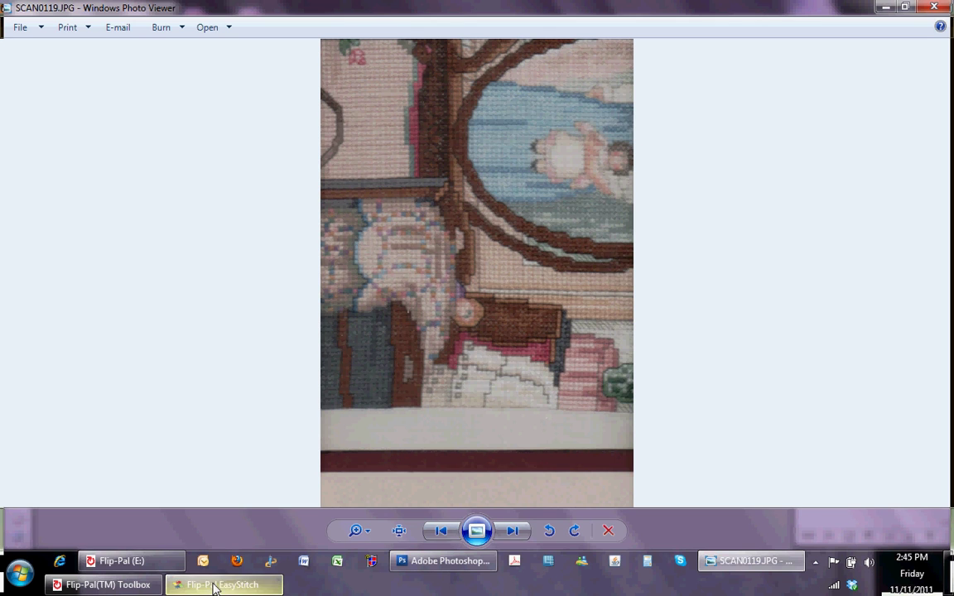
# Return to EasyStitch, then rotate StitchSCAN0111-SCAN0122.JPG clockwise in Photo Viewer.
pyautogui.click(215, 585)
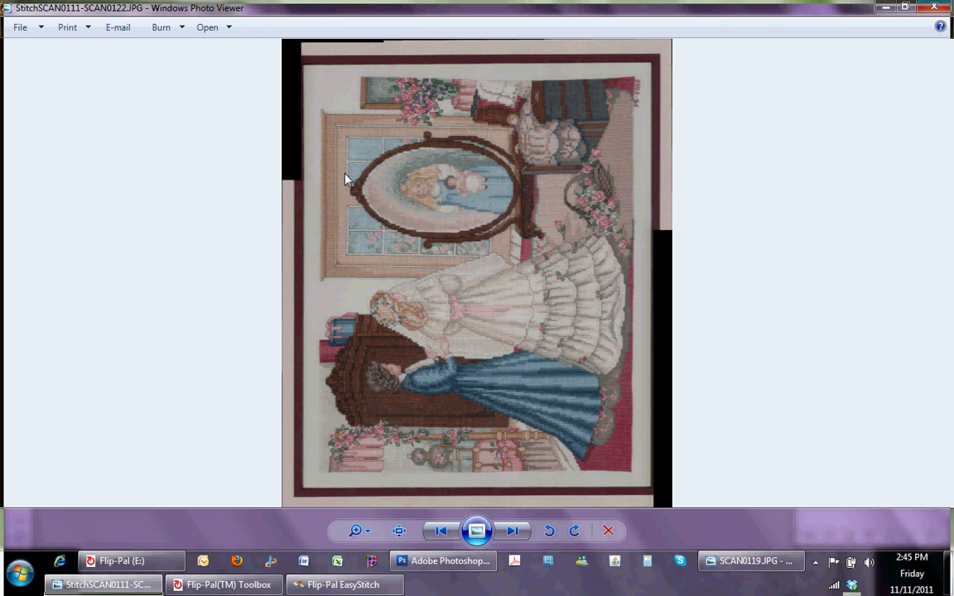
pyautogui.click(575, 530)
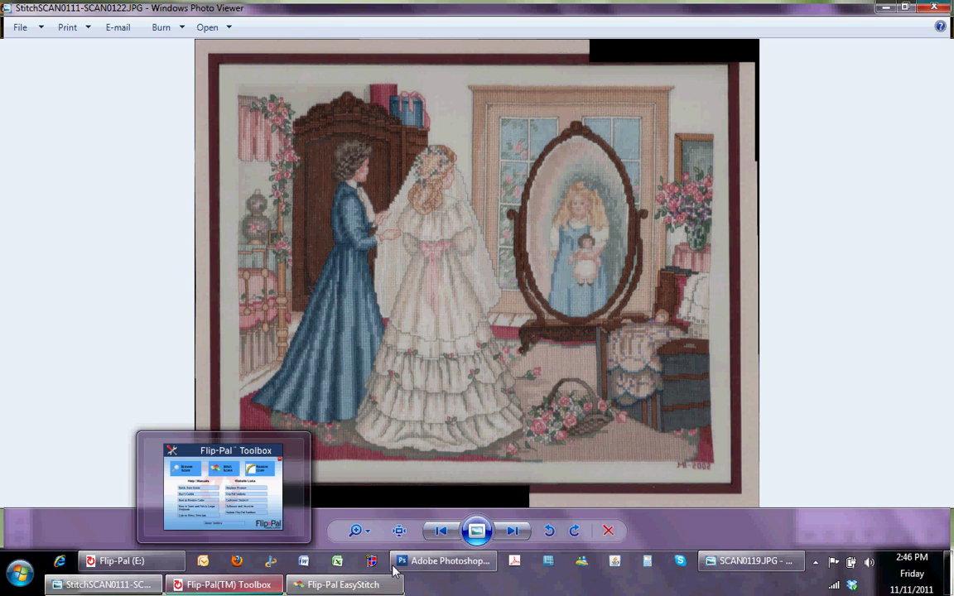
# In Photoshop, start File > Open and browse to the Flip-Pal (E:) drive.
pyautogui.click(443, 561)
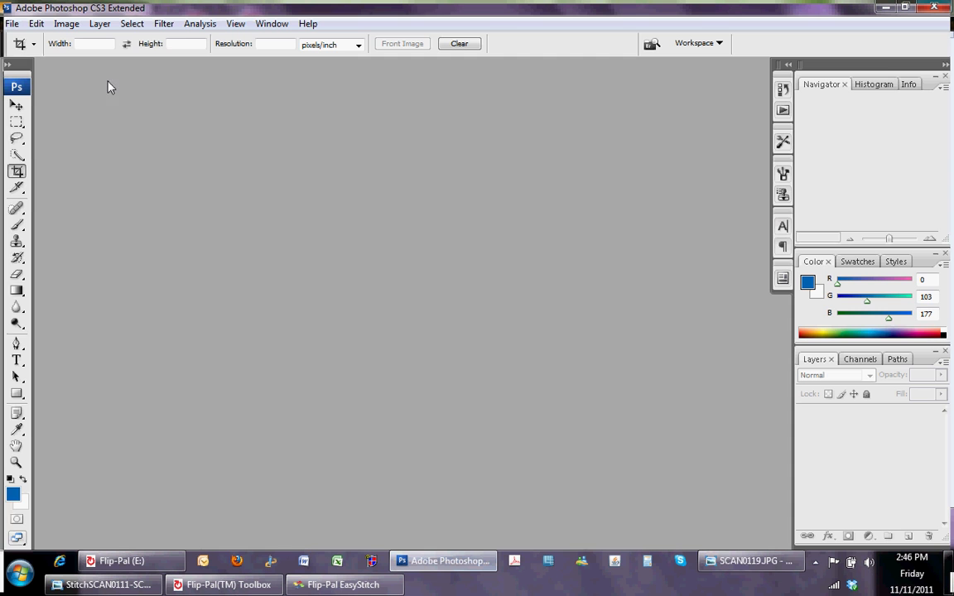
pyautogui.click(16, 26)
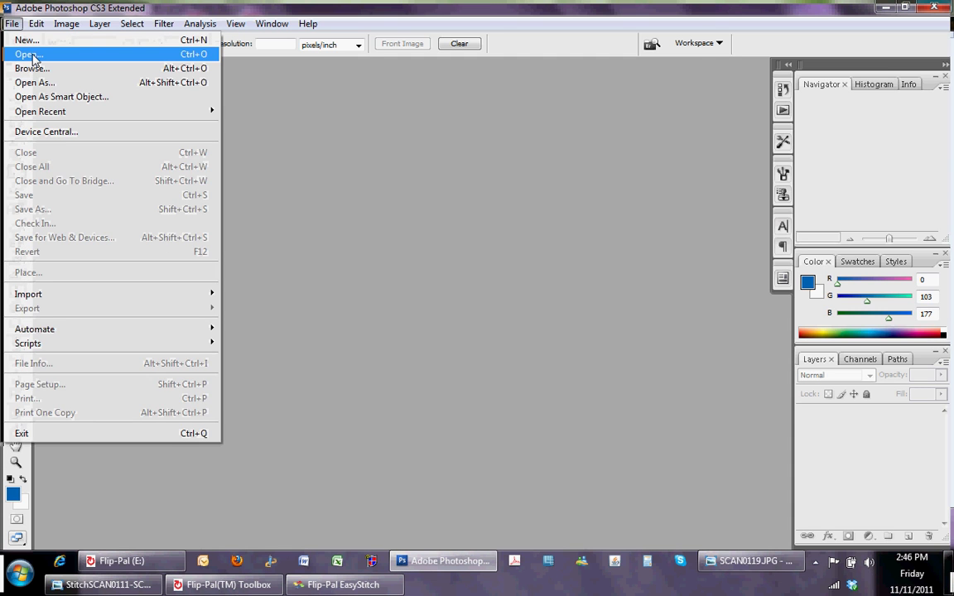
pyautogui.click(32, 55)
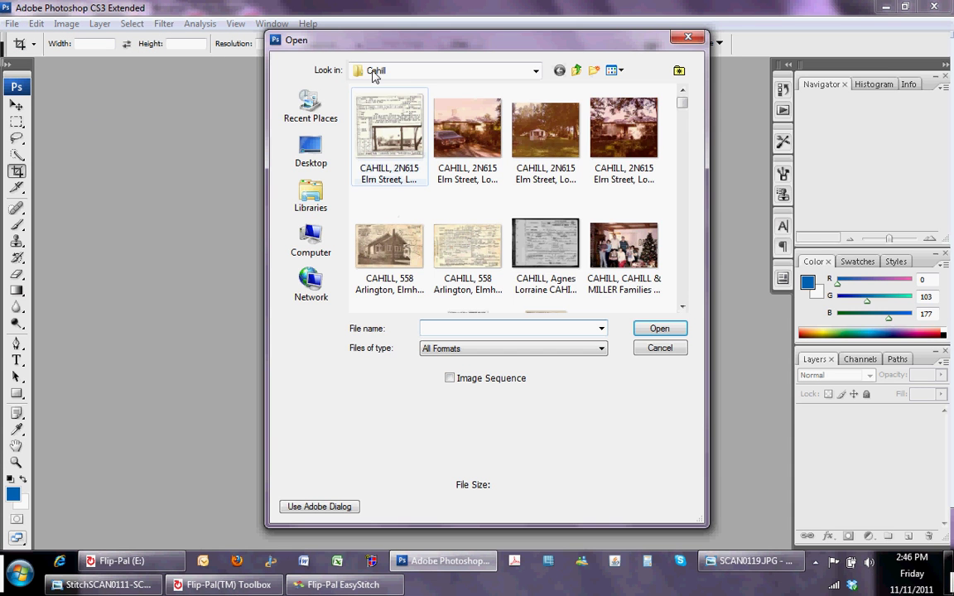
pyautogui.click(335, 154)
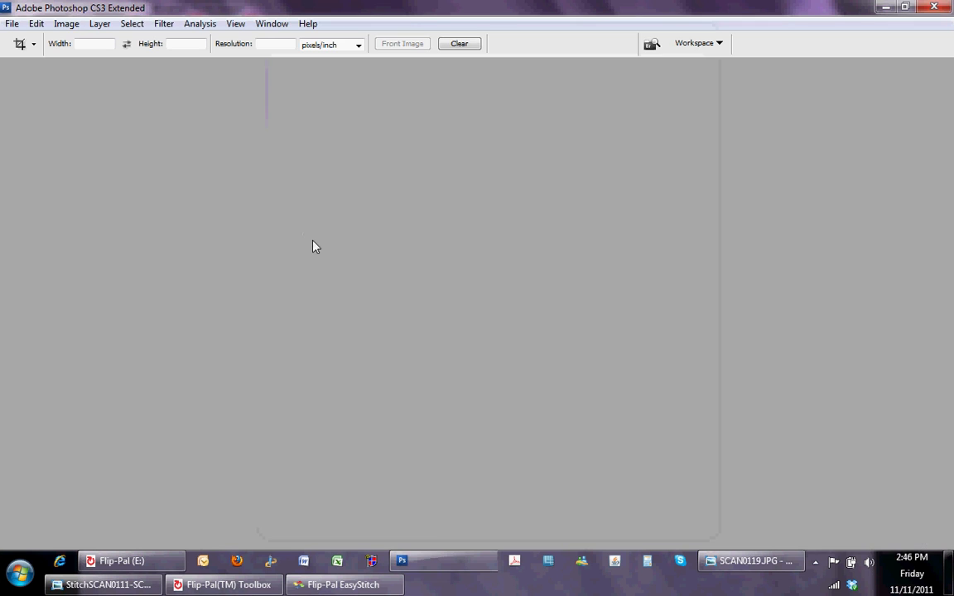
pyautogui.click(313, 245)
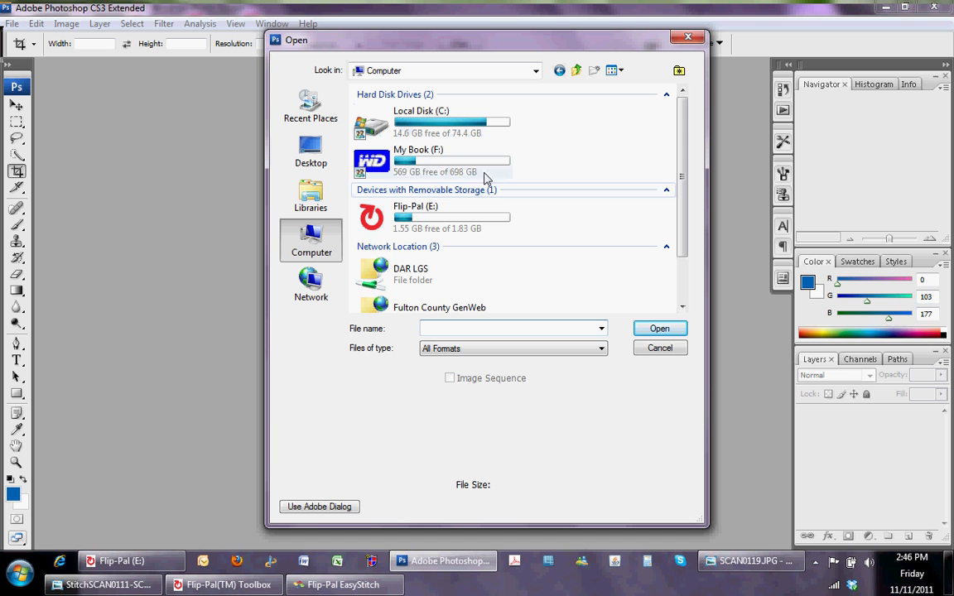
pyautogui.click(436, 212)
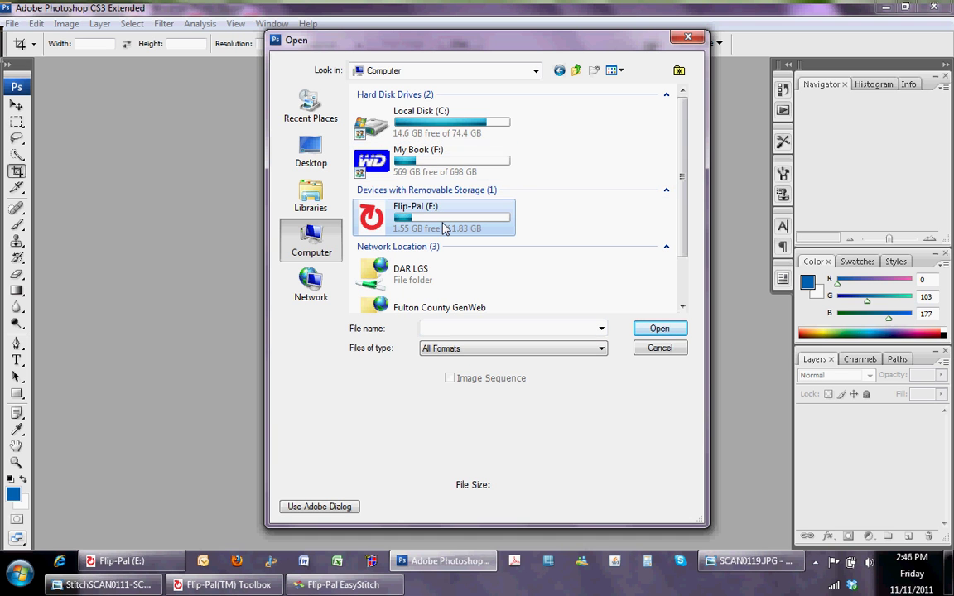
# Open StitchSCAN0111-SCAN0122.JPG from the DCIM > 100_SCAN folder.
pyautogui.doubleClick(447, 219)
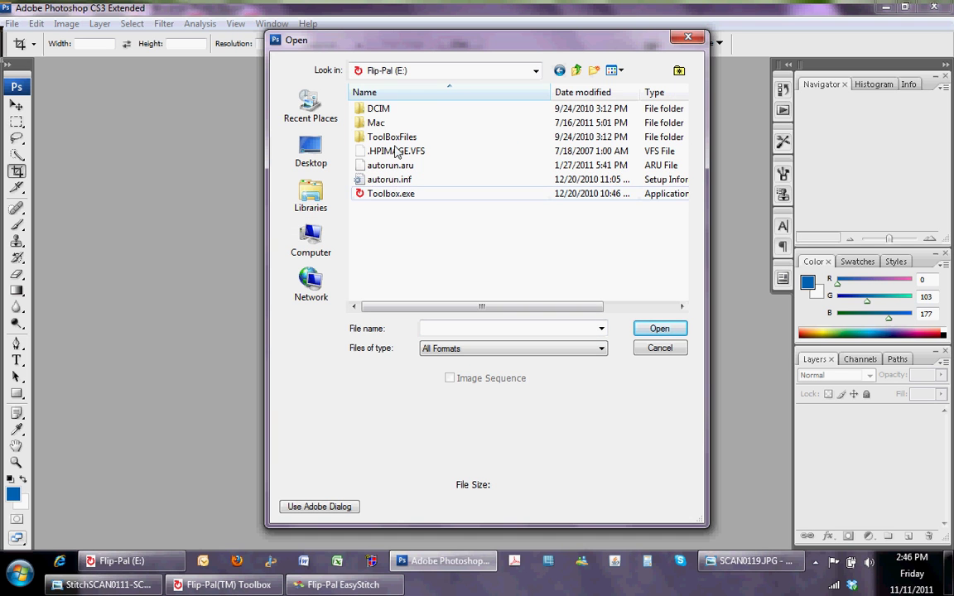
pyautogui.doubleClick(379, 109)
pyautogui.doubleClick(391, 109)
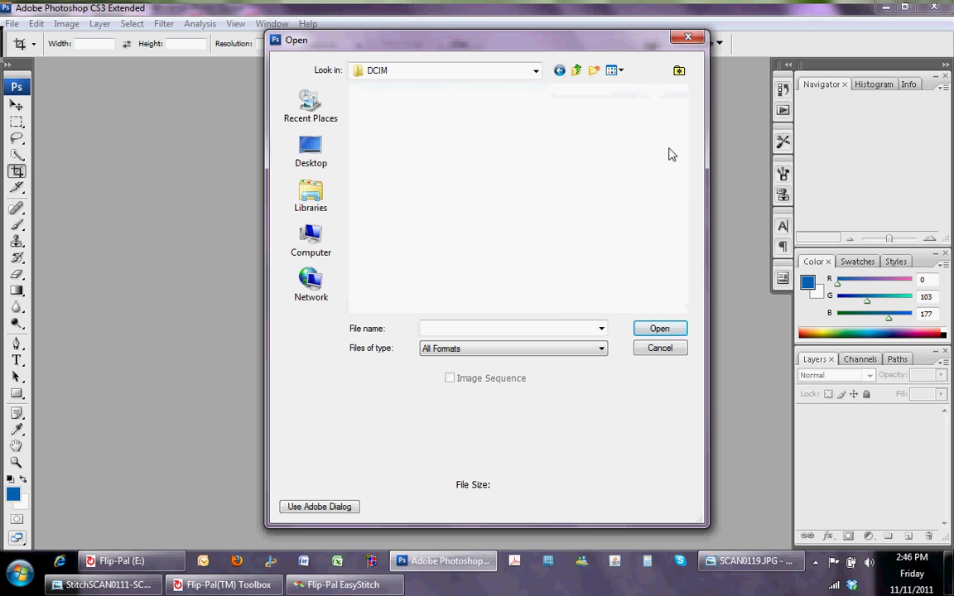
pyautogui.moveTo(681, 98); pyautogui.dragTo(684, 308)
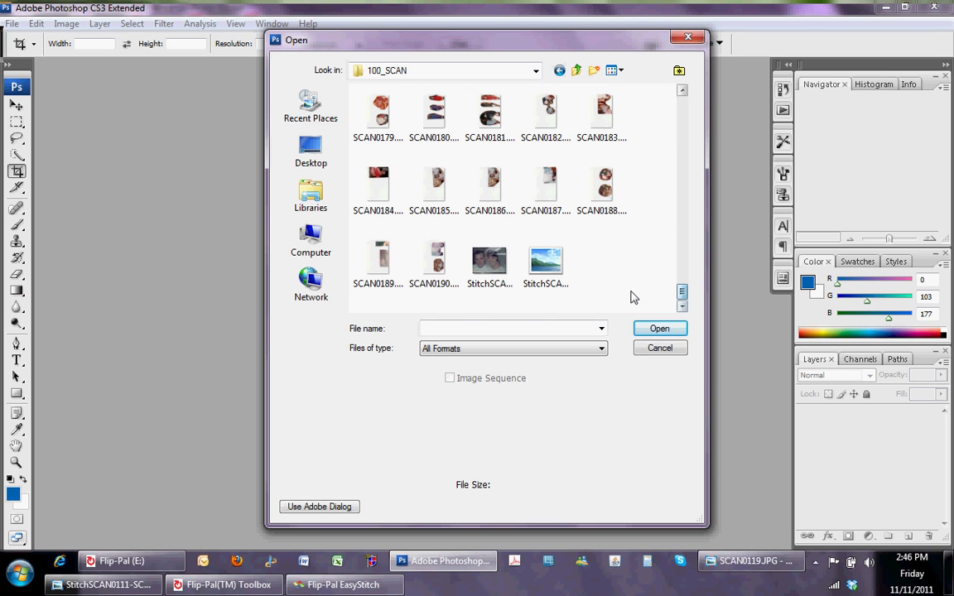
pyautogui.click(547, 261)
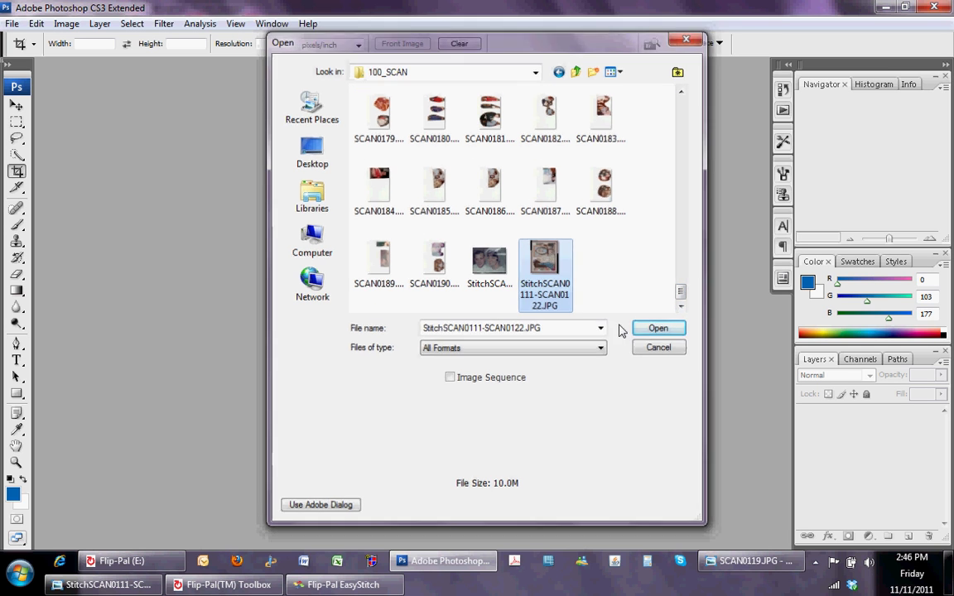
pyautogui.click(646, 328)
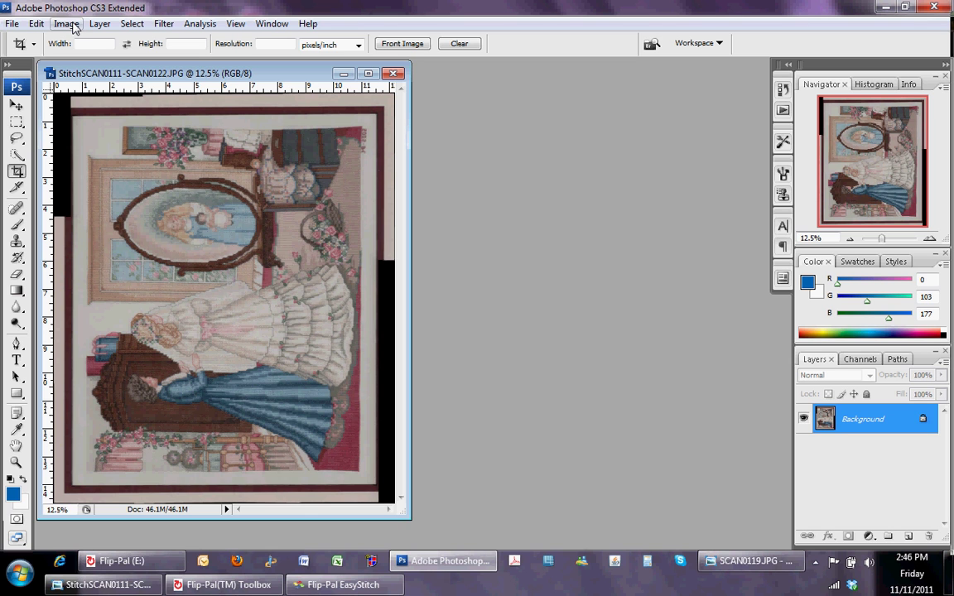
# Rotate the canvas 90° CW and crop the image inside the black borders.
pyautogui.click(68, 24)
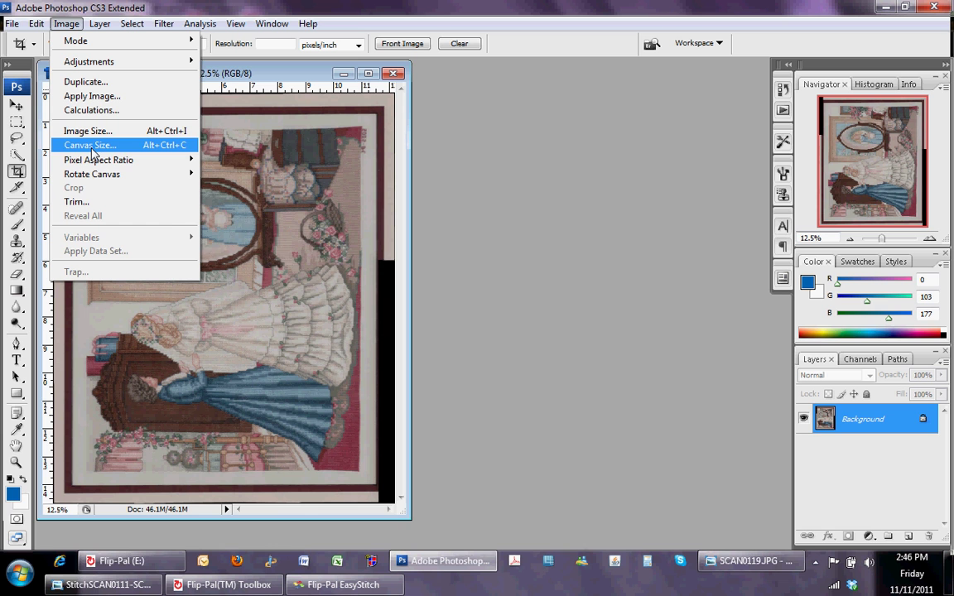
pyautogui.moveTo(91, 174)
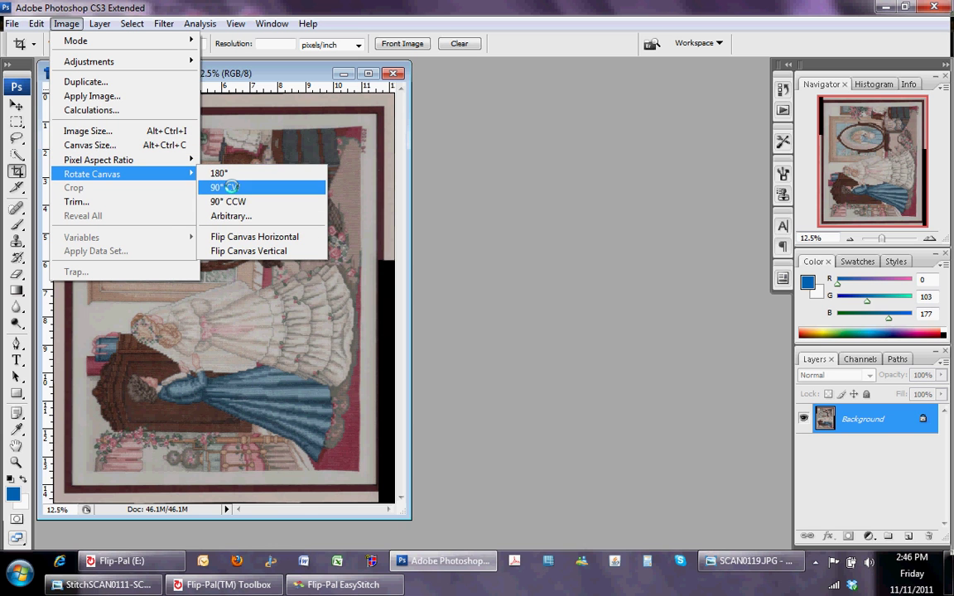
pyautogui.click(231, 188)
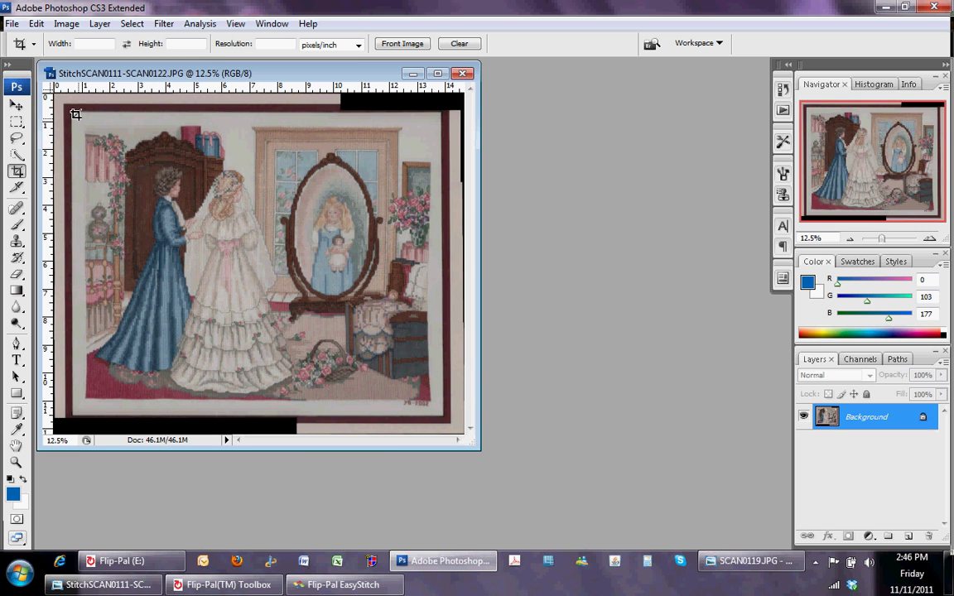
pyautogui.moveTo(73, 114); pyautogui.dragTo(441, 413)
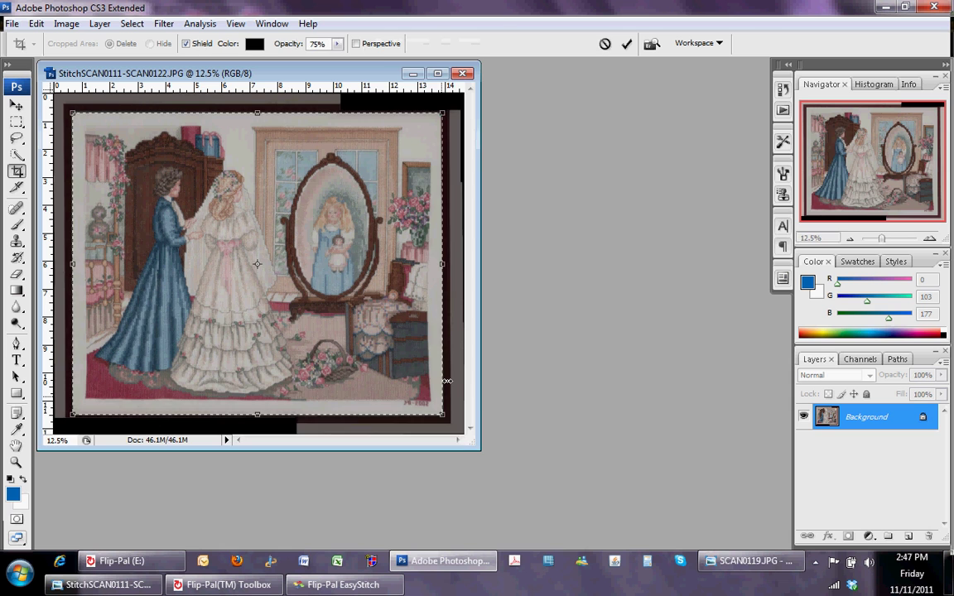
pyautogui.press('Return')
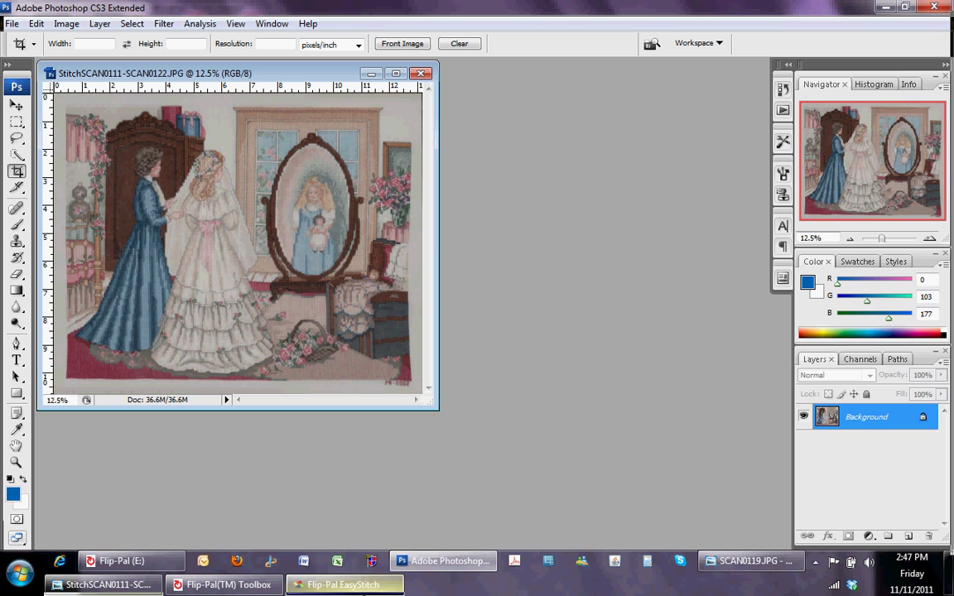
pyautogui.moveTo(346, 593)
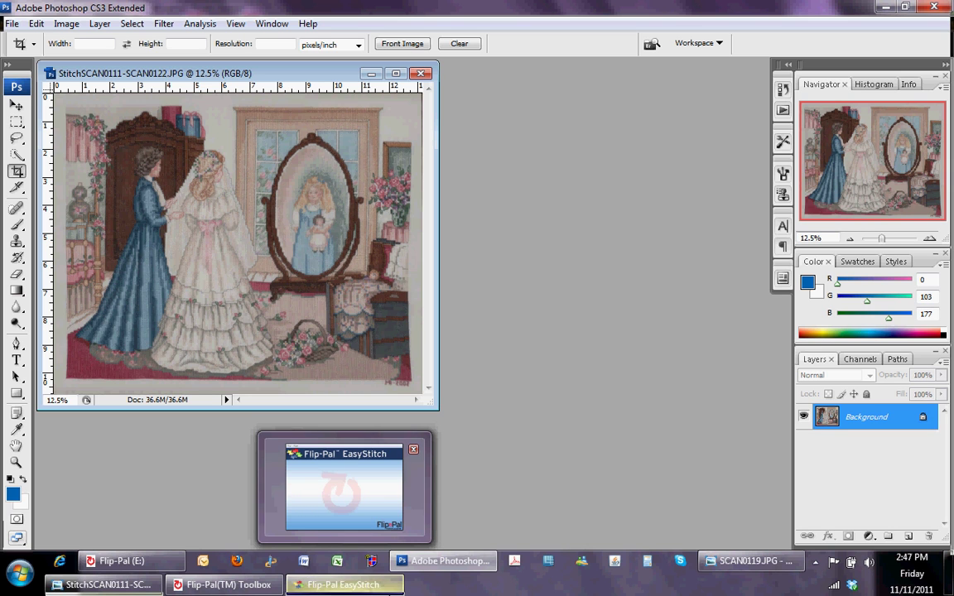